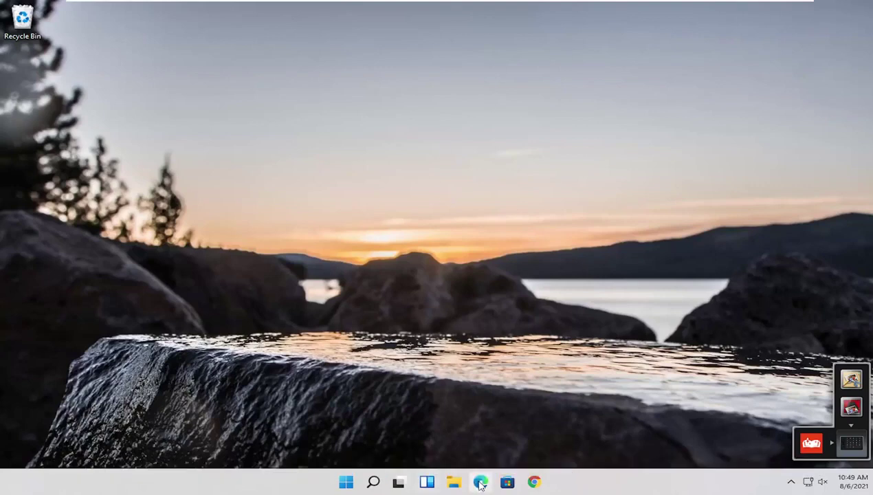
- Launch Firefox, dismiss the default-browser prompt, and load the MajorGeeks DBAN download page
{"action": "left_click", "coordinate": [373, 483]}
{"action": "type", "text": "f"}
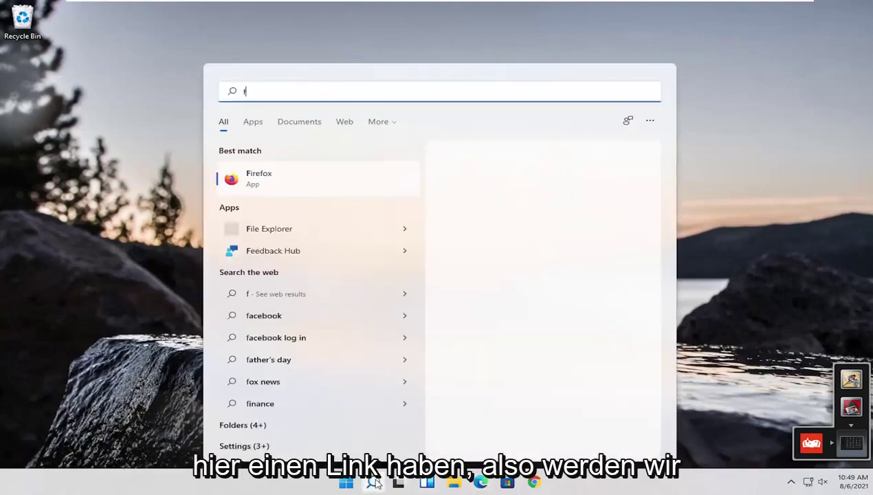
{"action": "type", "text": "ire"}
{"action": "key", "text": "Return"}
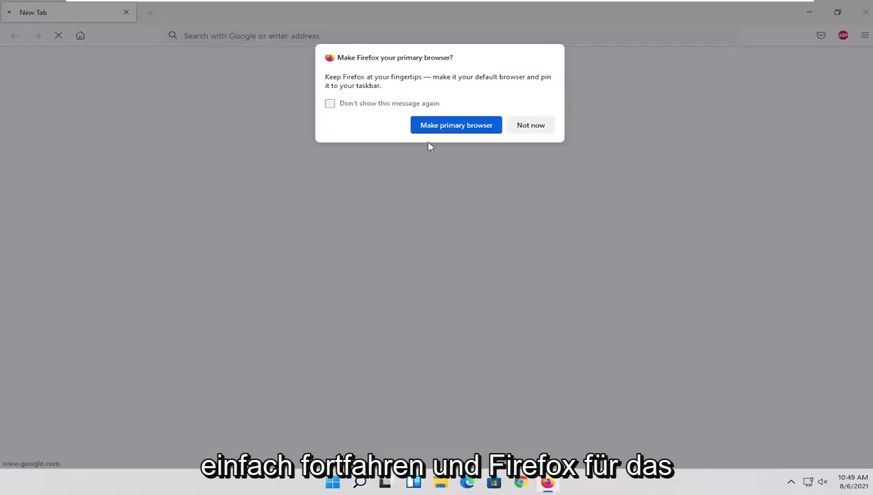
{"action": "left_click", "coordinate": [520, 126]}
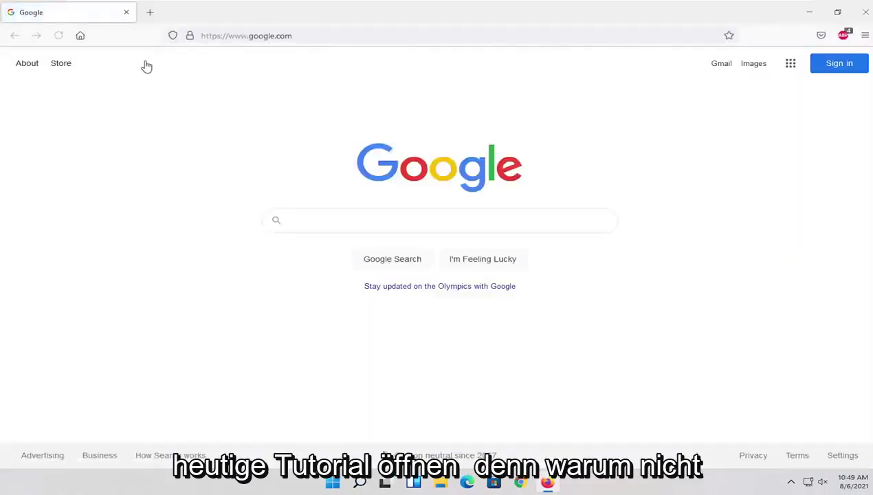
{"action": "left_click", "coordinate": [244, 36]}
{"action": "type", "text": "https://www.majorgeeks.com/files/details/dariks_boot_and_nuke.html"}
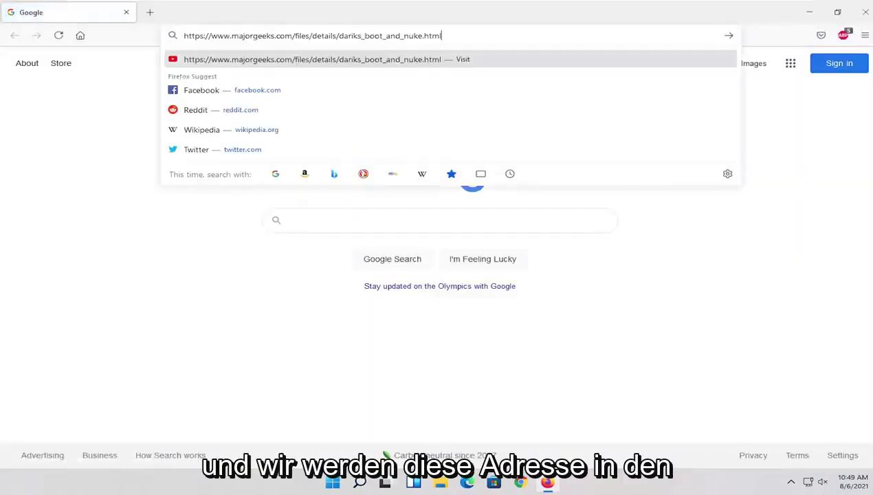
{"action": "key", "text": "Return"}
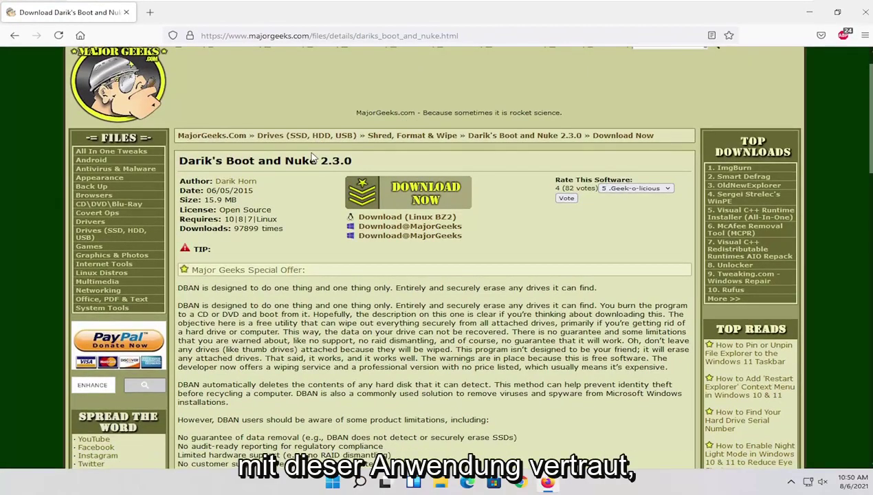
- Save the dban-2.3.0_i586.iso download and show it in the Downloads folder
{"action": "scroll", "coordinate": [311, 157], "scroll_direction": "down", "scroll_amount": 2}
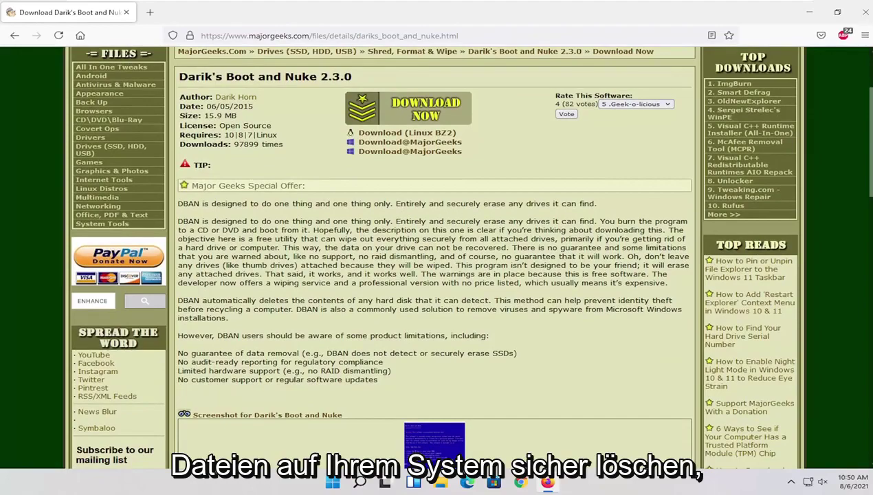
{"action": "scroll", "coordinate": [518, 290], "scroll_direction": "down", "scroll_amount": 1}
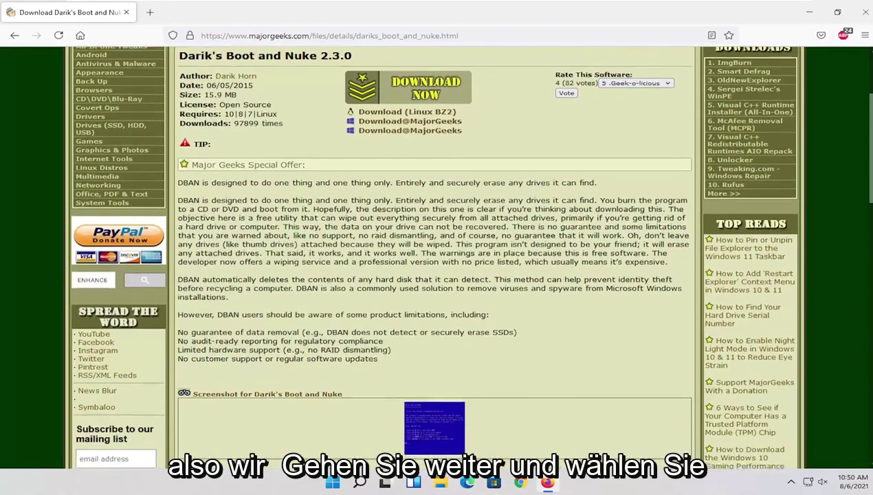
{"action": "scroll", "coordinate": [518, 289], "scroll_direction": "up", "scroll_amount": 2}
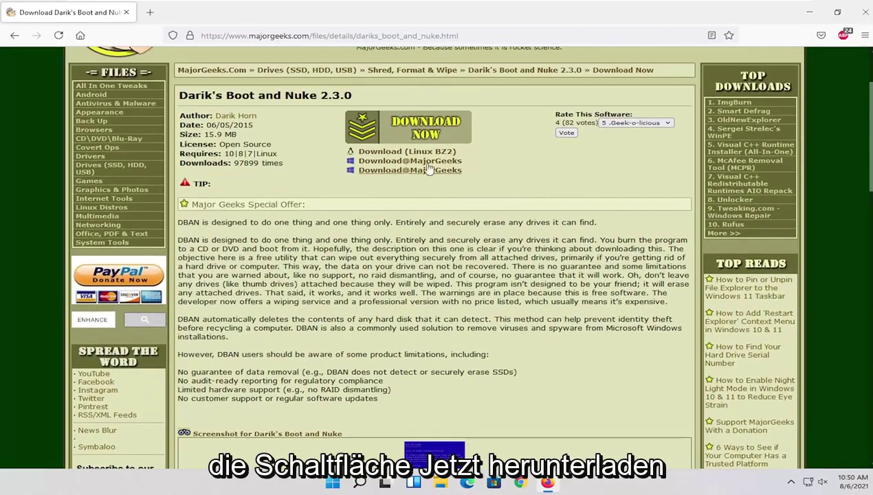
{"action": "left_click", "coordinate": [415, 130]}
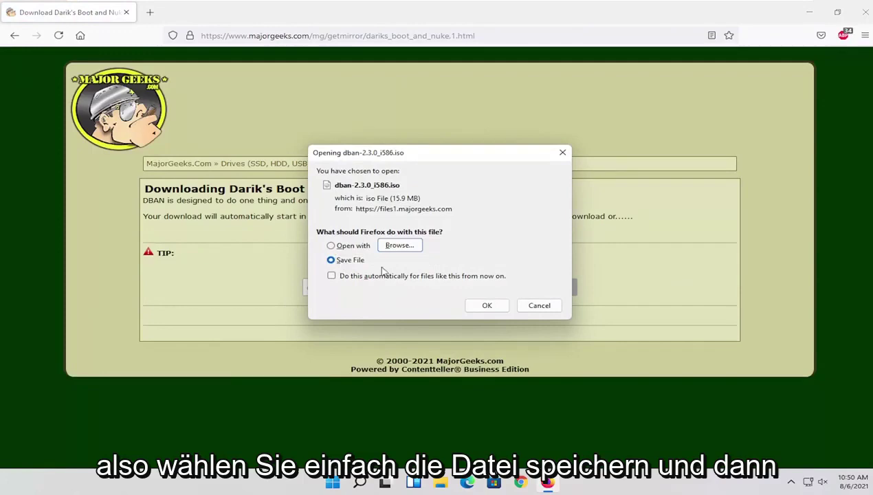
{"action": "left_click", "coordinate": [487, 308]}
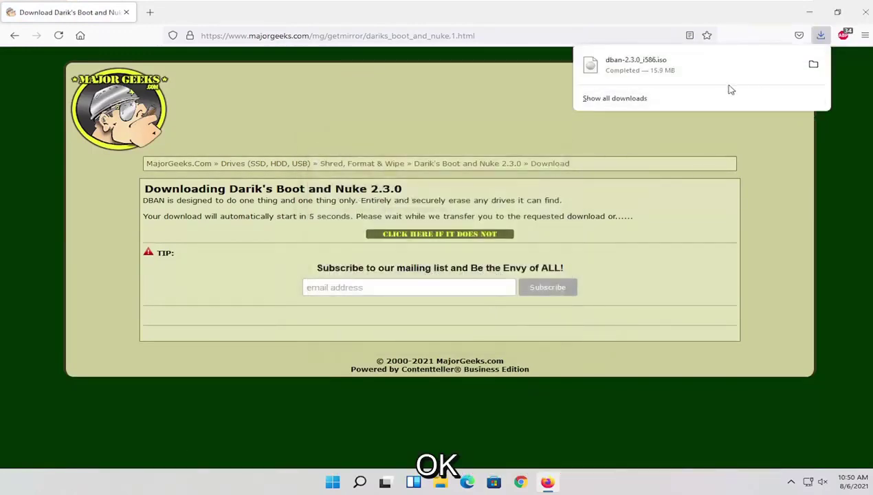
{"action": "left_click", "coordinate": [812, 65]}
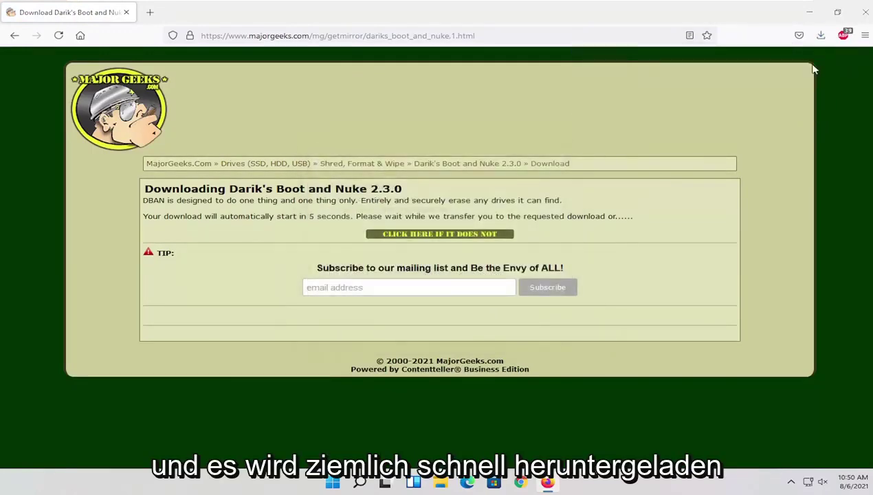
- Minimize Firefox, drag dban-2.3.0_i586 onto the desktop, and close the Downloads window
{"action": "left_click", "coordinate": [808, 12]}
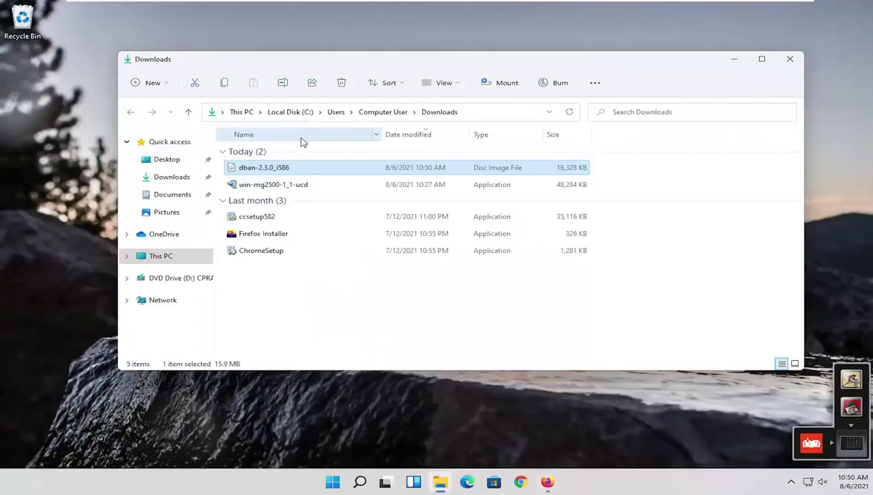
{"action": "left_click_drag", "start_coordinate": [10, 131], "coordinate": [48, 134]}
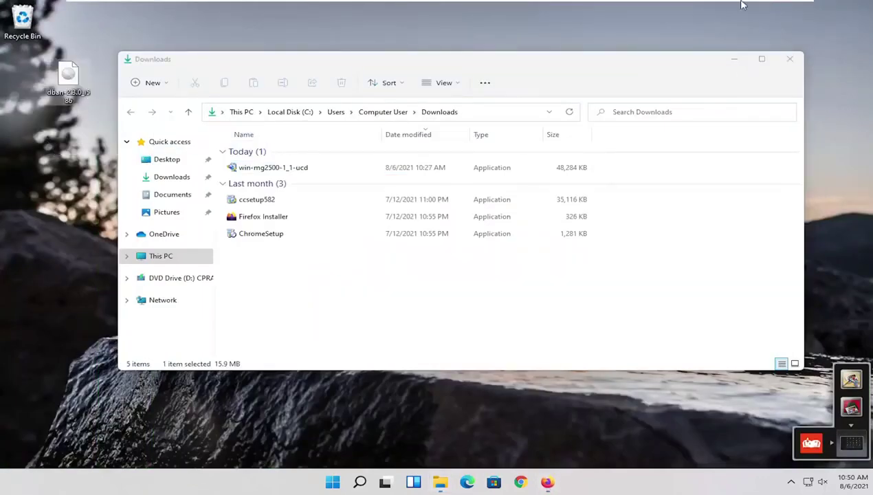
{"action": "left_click", "coordinate": [789, 59]}
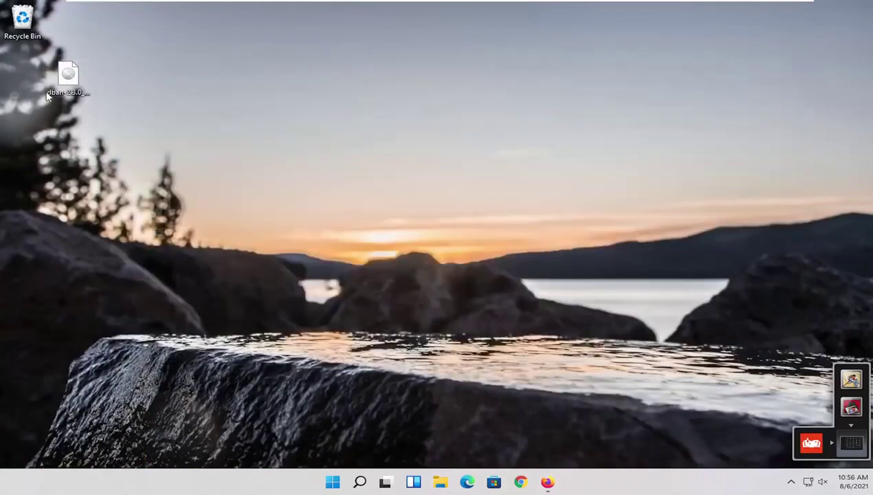
{"action": "mouse_move", "coordinate": [68, 76]}
{"action": "left_mouse_down"}
{"action": "mouse_move", "coordinate": [24, 81]}
{"action": "mouse_move", "coordinate": [47, 75]}
{"action": "mouse_move", "coordinate": [69, 88]}
{"action": "left_mouse_up"}
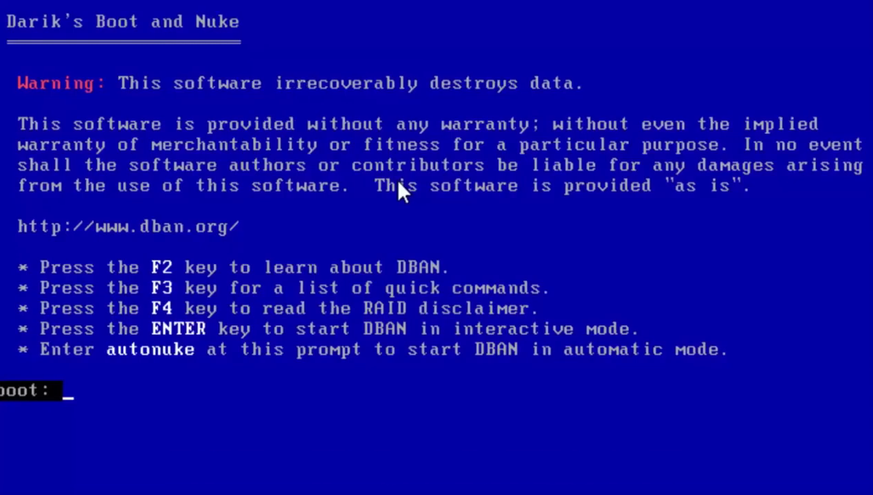
- Start DBAN interactive mode at the boot prompt and open the Wipe Method menu with M
{"action": "type", "text": "a"}
{"action": "key", "text": "Return"}
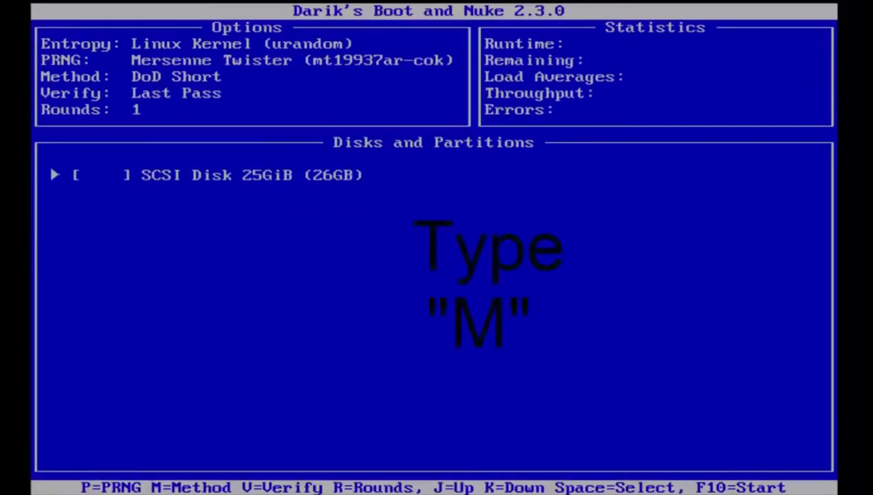
{"action": "key", "text": "m"}
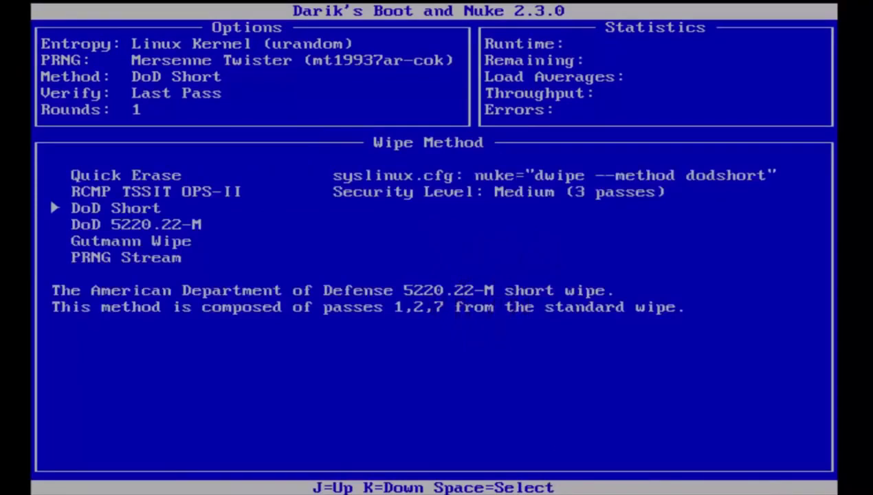
- Browse the Quick Erase, DoD 5220.22-M, Gutmann Wipe and PRNG Stream descriptions
{"action": "key", "text": "j"}
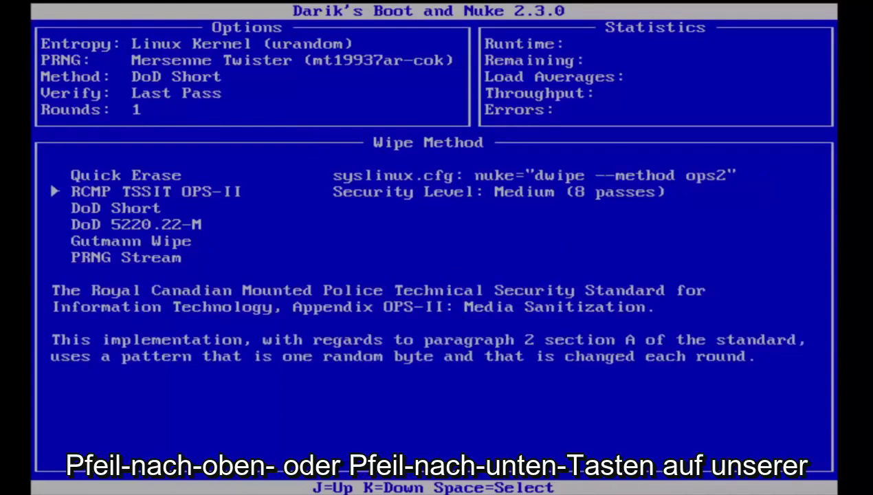
{"action": "key", "text": "j"}
{"action": "key", "text": "Down"}
{"action": "key", "text": "Down"}
{"action": "key", "text": "Down"}
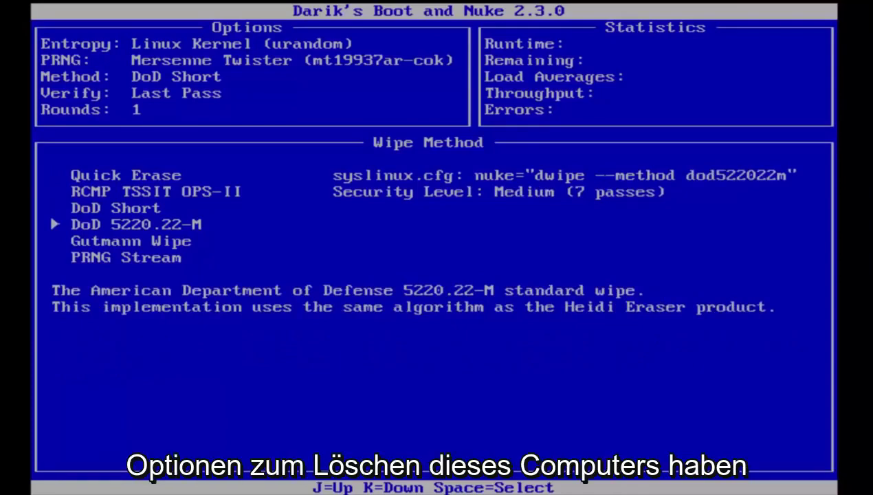
{"action": "key", "text": "k"}
{"action": "key", "text": "k"}
{"action": "key", "text": "j"}
{"action": "key", "text": "j"}
{"action": "key", "text": "j"}
{"action": "key", "text": "j"}
{"action": "key", "text": "j"}
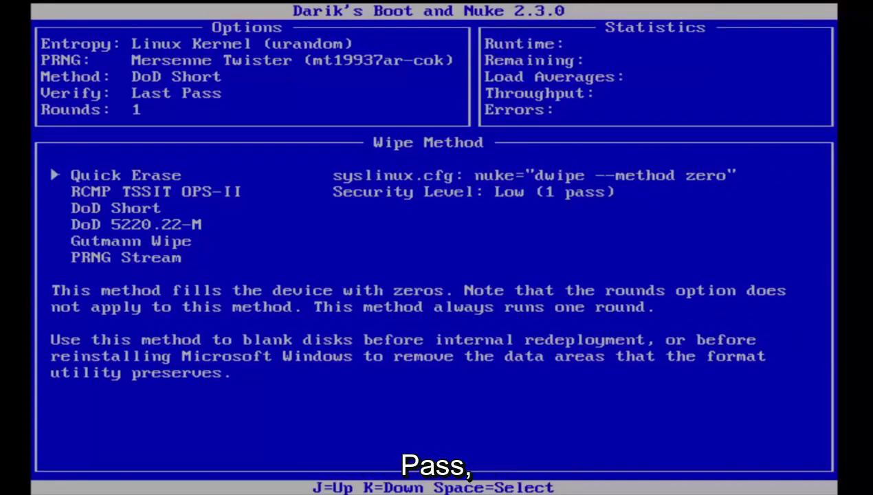
{"action": "key", "text": "k"}
{"action": "key", "text": "k"}
{"action": "key", "text": "k"}
{"action": "key", "text": "k"}
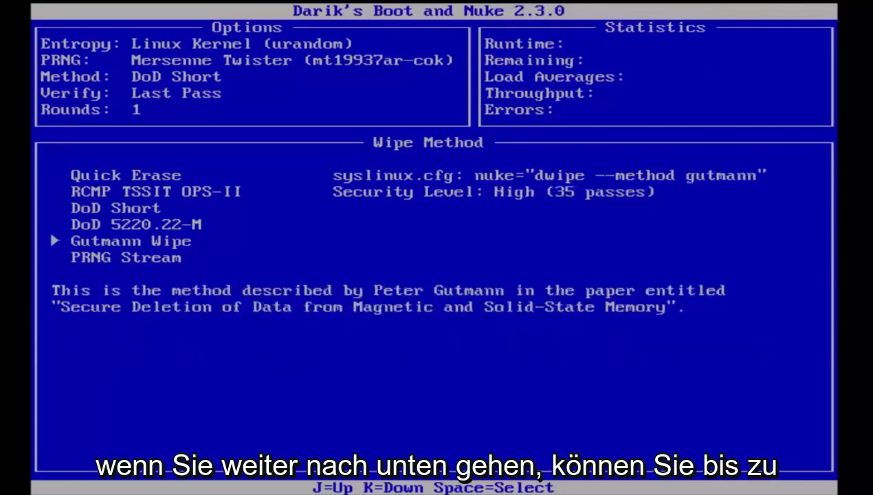
{"action": "key", "text": "k"}
{"action": "key", "text": "j"}
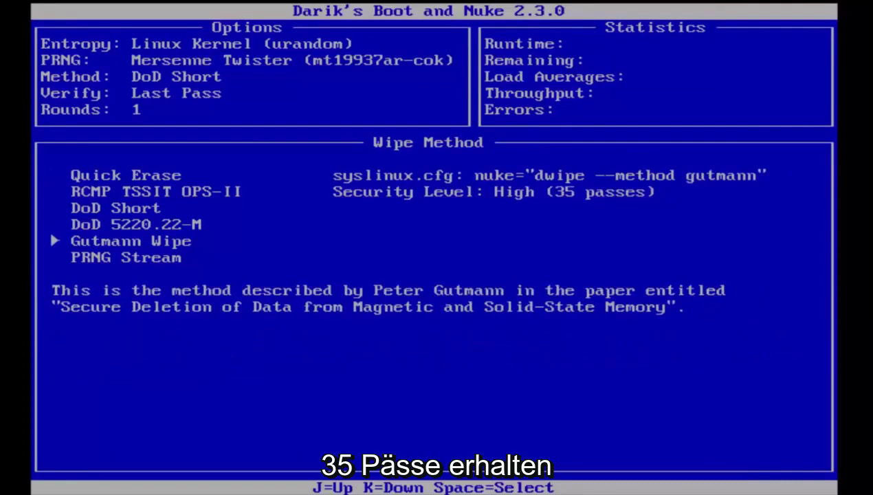
{"action": "key", "text": "j"}
{"action": "key", "text": "j"}
{"action": "key", "text": "j"}
{"action": "key", "text": "j"}
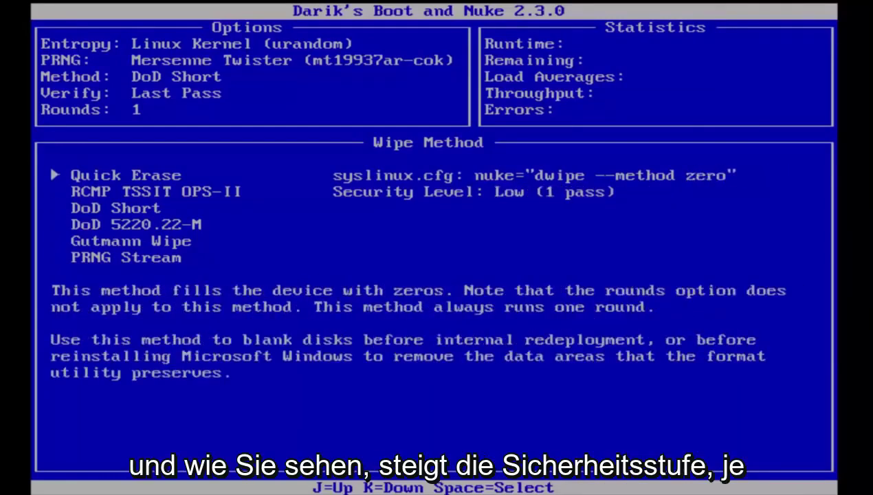
{"action": "key", "text": "k"}
{"action": "key", "text": "k"}
{"action": "key", "text": "k"}
{"action": "key", "text": "k"}
{"action": "key", "text": "k"}
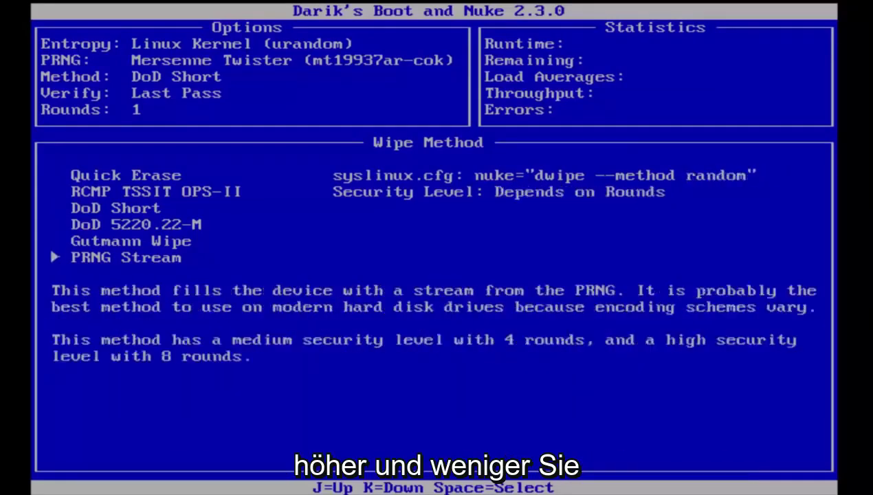
- Compare RCMP TSSIT OPS-II and DoD Short against Quick Erase, then select Quick Erase
{"action": "key", "text": "j"}
{"action": "key", "text": "j"}
{"action": "key", "text": "j"}
{"action": "key", "text": "j"}
{"action": "key", "text": "j"}
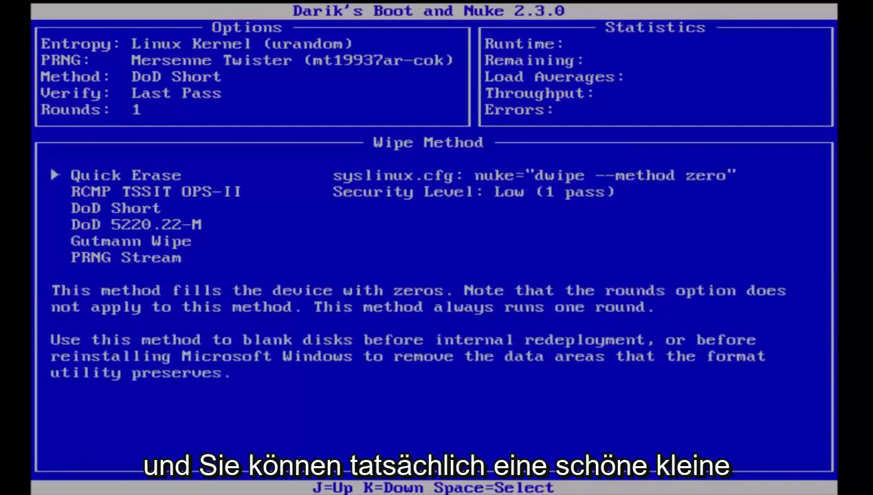
{"action": "key", "text": "k"}
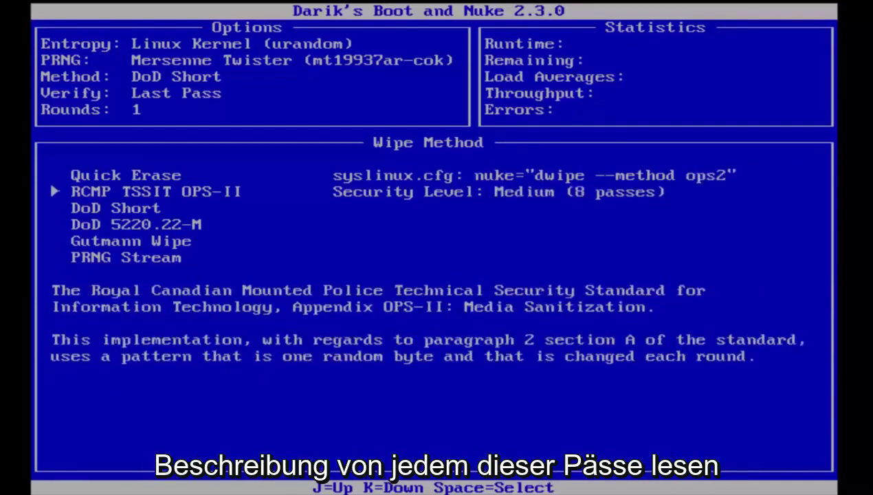
{"action": "key", "text": "k"}
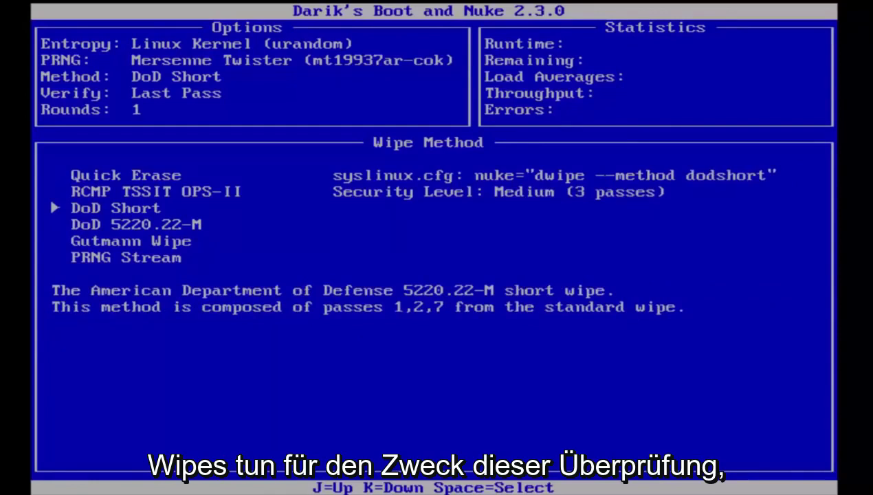
{"action": "key", "text": "j"}
{"action": "key", "text": "j"}
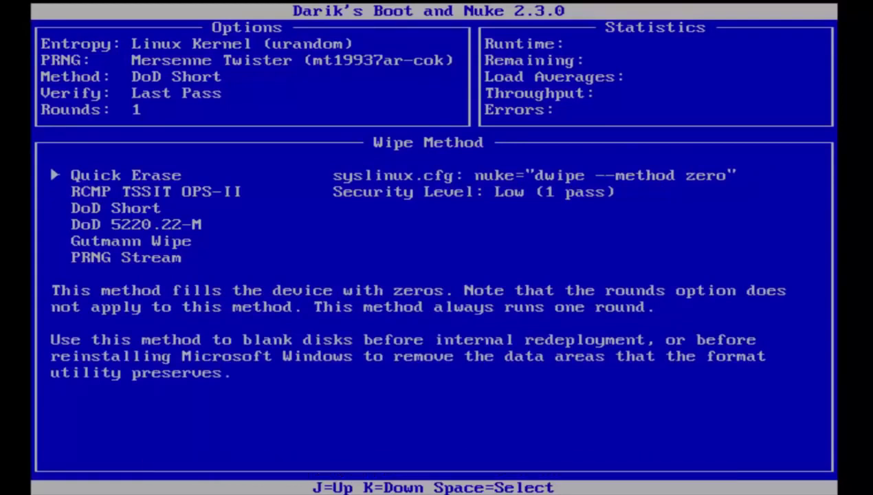
{"action": "key", "text": "k"}
{"action": "key", "text": "k"}
{"action": "key", "text": "j"}
{"action": "key", "text": "k"}
{"action": "key", "text": "k"}
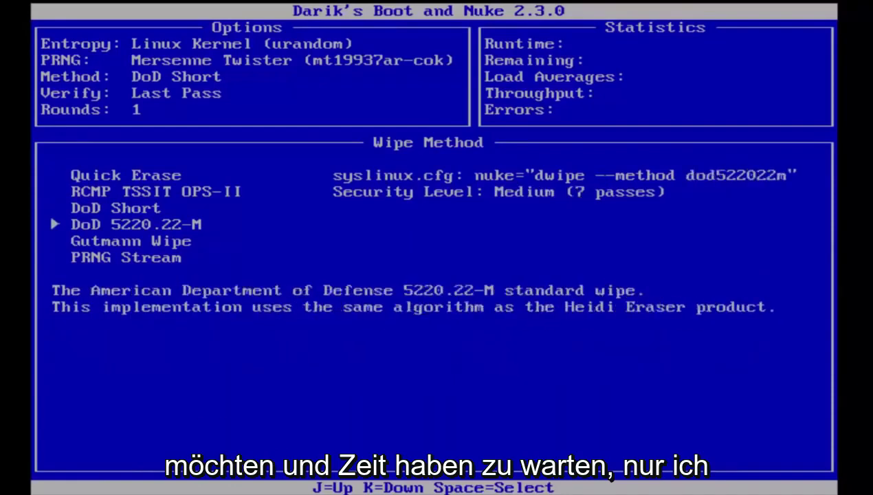
{"action": "key", "text": "k"}
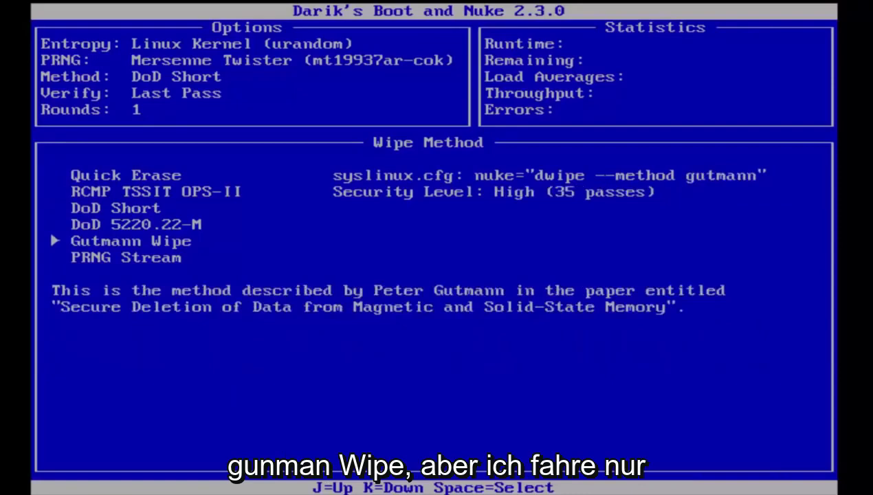
{"action": "key", "text": "j"}
{"action": "key", "text": "j"}
{"action": "key", "text": "j"}
{"action": "key", "text": "j"}
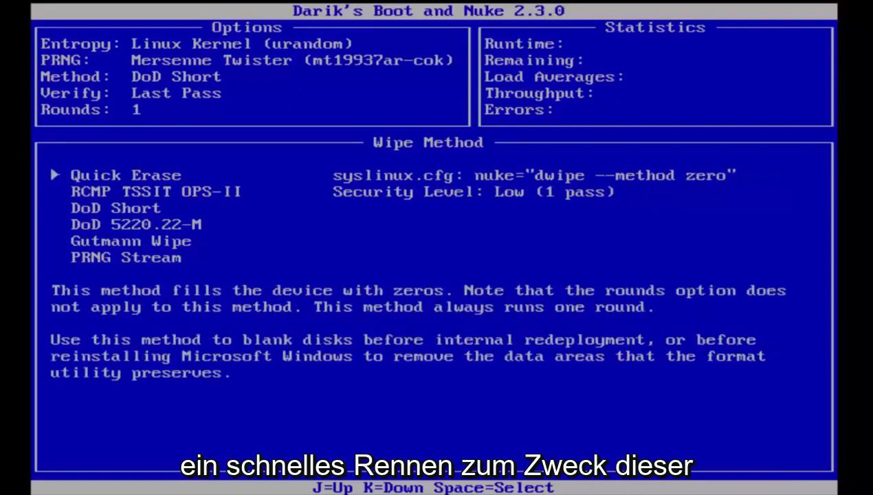
{"action": "key", "text": "space"}
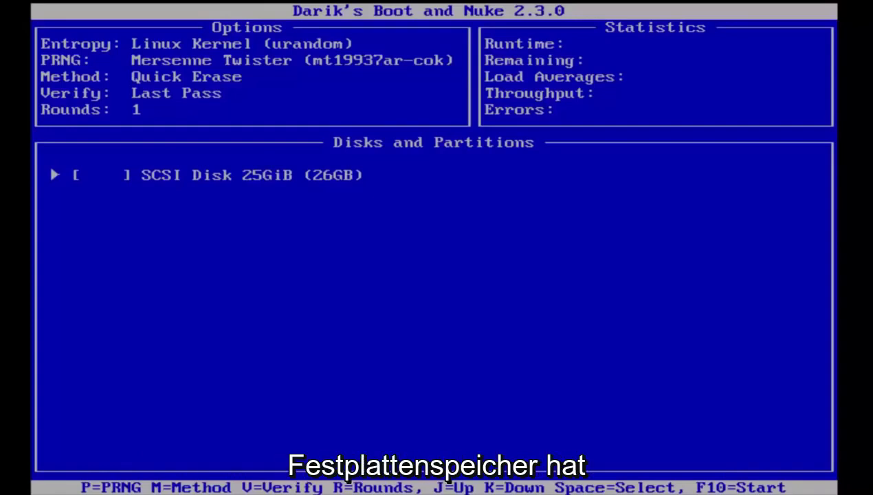
- Tag the SCSI Disk 25GiB entry for wiping and start the wipe with F10
{"action": "key", "text": "space"}
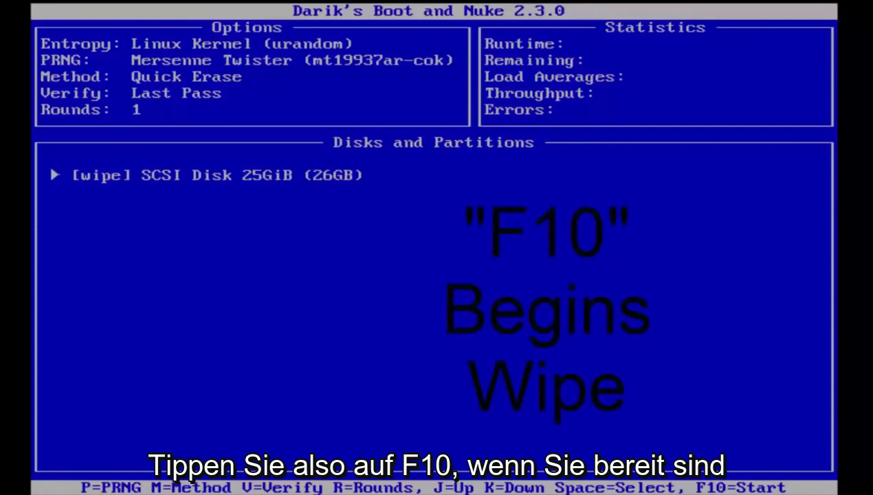
{"action": "key", "text": "F10"}
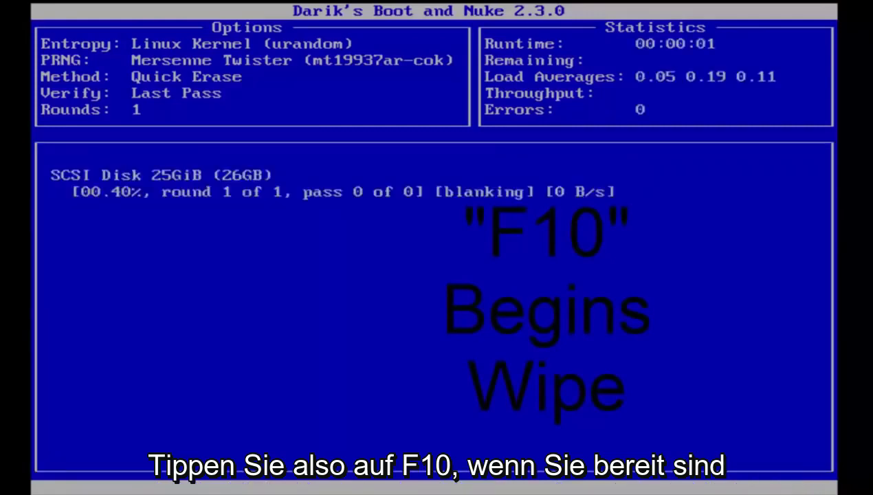